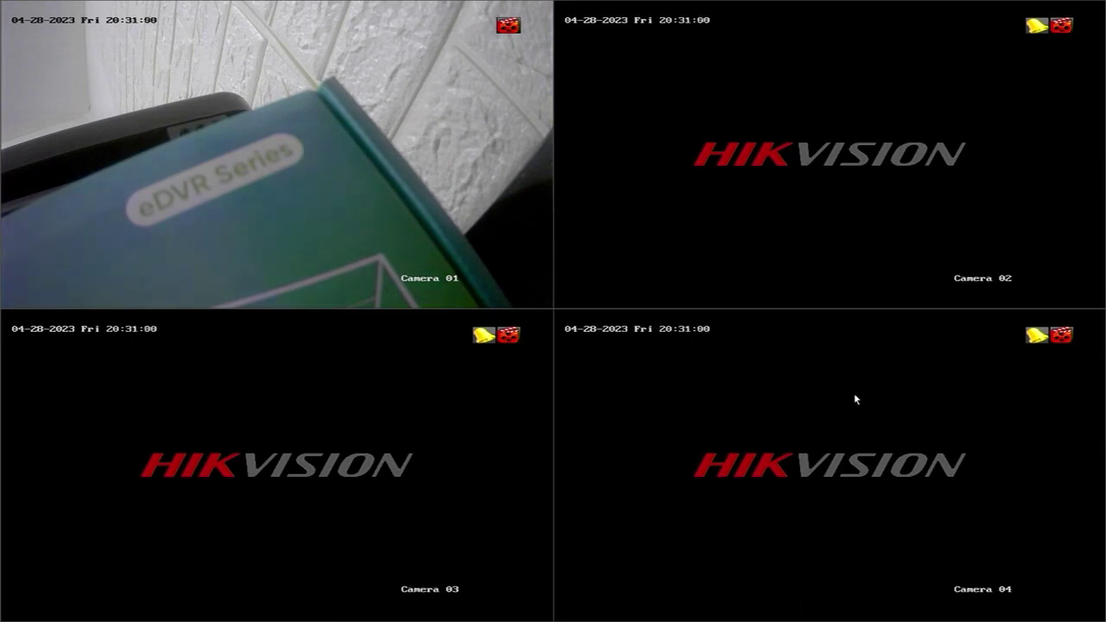
Open the motion detection settings for Camera 01 under the recorder's normal event configuration
{"action": "right_click", "coordinate": [598, 358]}
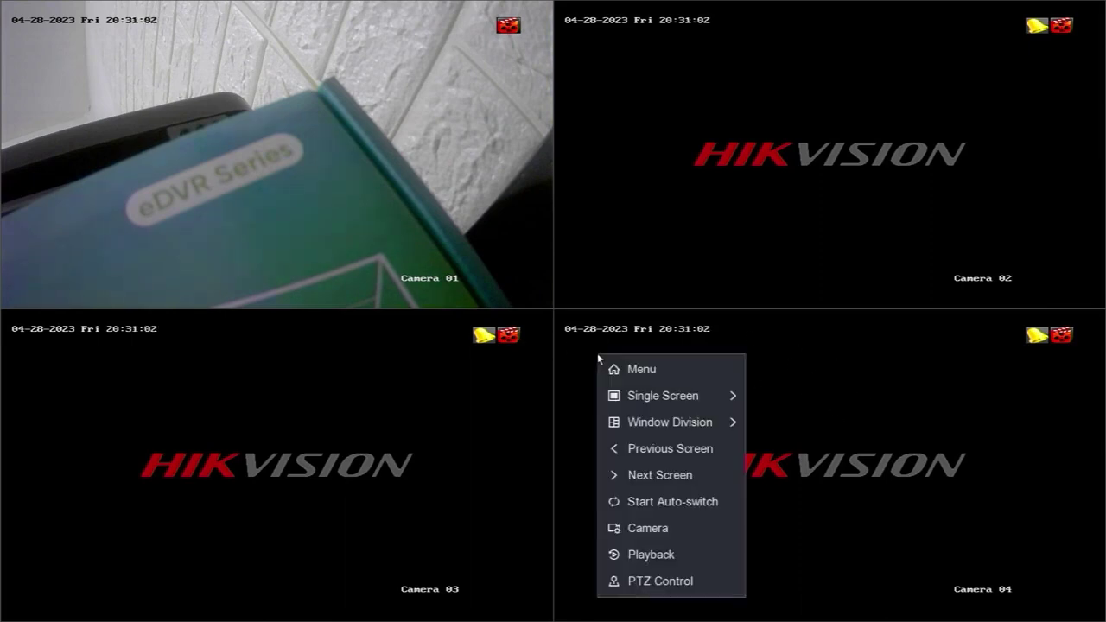
{"action": "left_click", "coordinate": [646, 370]}
{"action": "mouse_move", "coordinate": [568, 298]}
{"action": "left_mouse_down"}
{"action": "mouse_move", "coordinate": [562, 292]}
{"action": "mouse_move", "coordinate": [559, 415]}
{"action": "mouse_move", "coordinate": [606, 421]}
{"action": "left_mouse_up"}
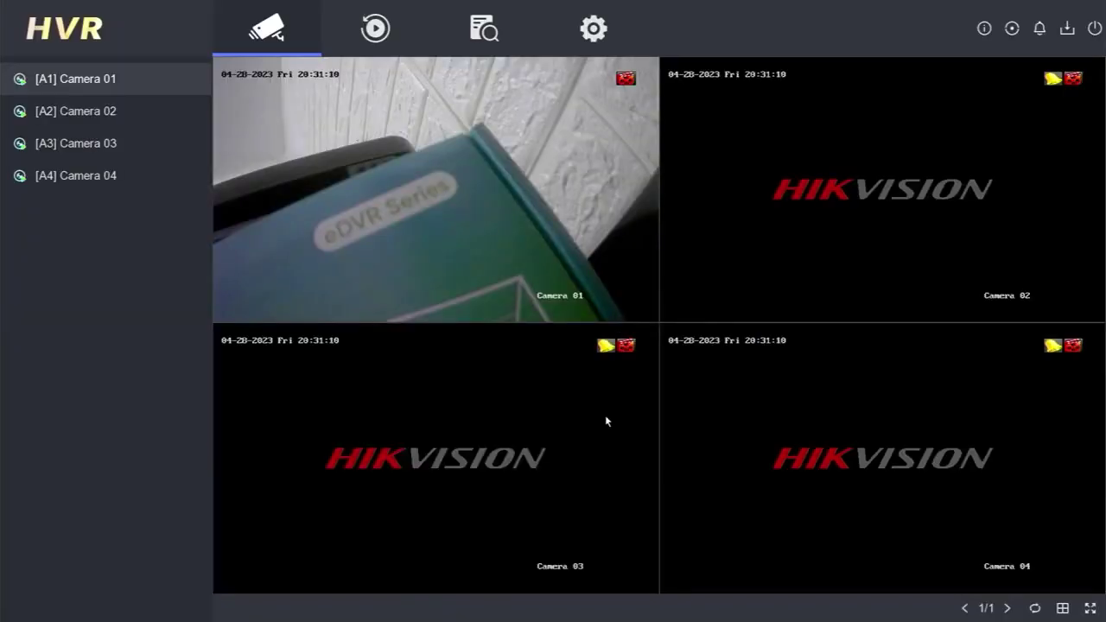
{"action": "left_click", "coordinate": [597, 38]}
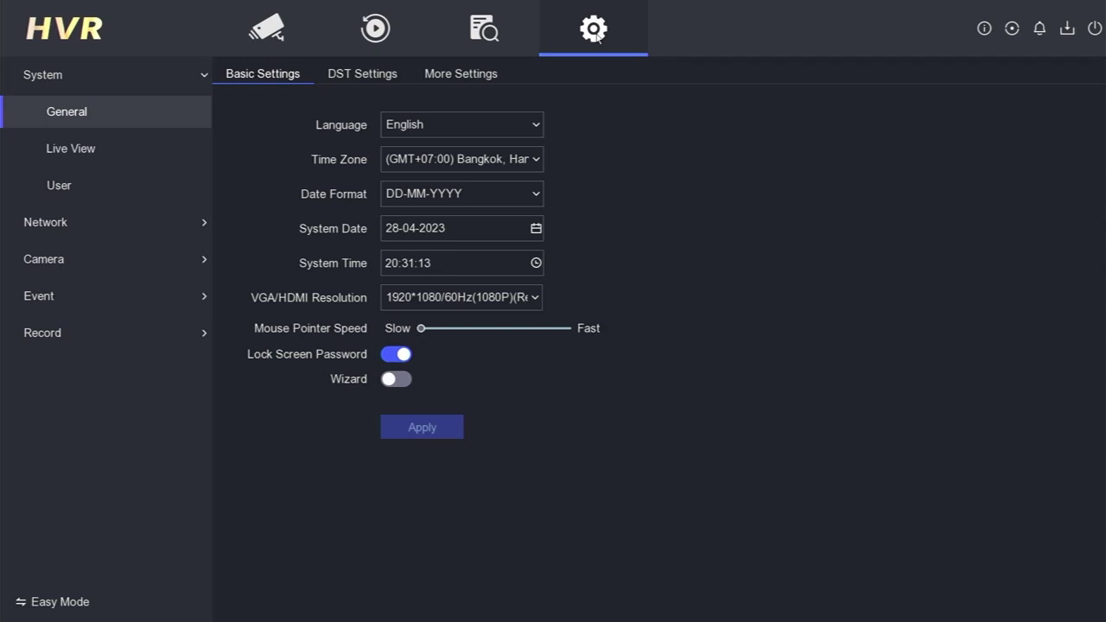
{"action": "left_click", "coordinate": [118, 297]}
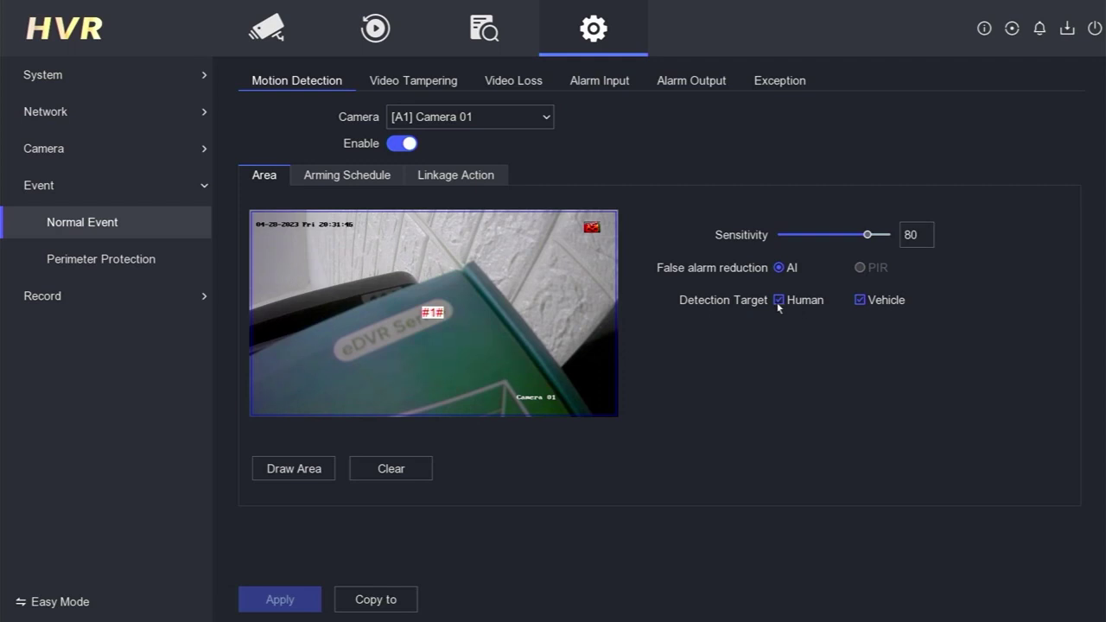
Apply Camera 01's motion detection with both Human and Vehicle selected as detection targets
{"action": "left_click", "coordinate": [859, 300]}
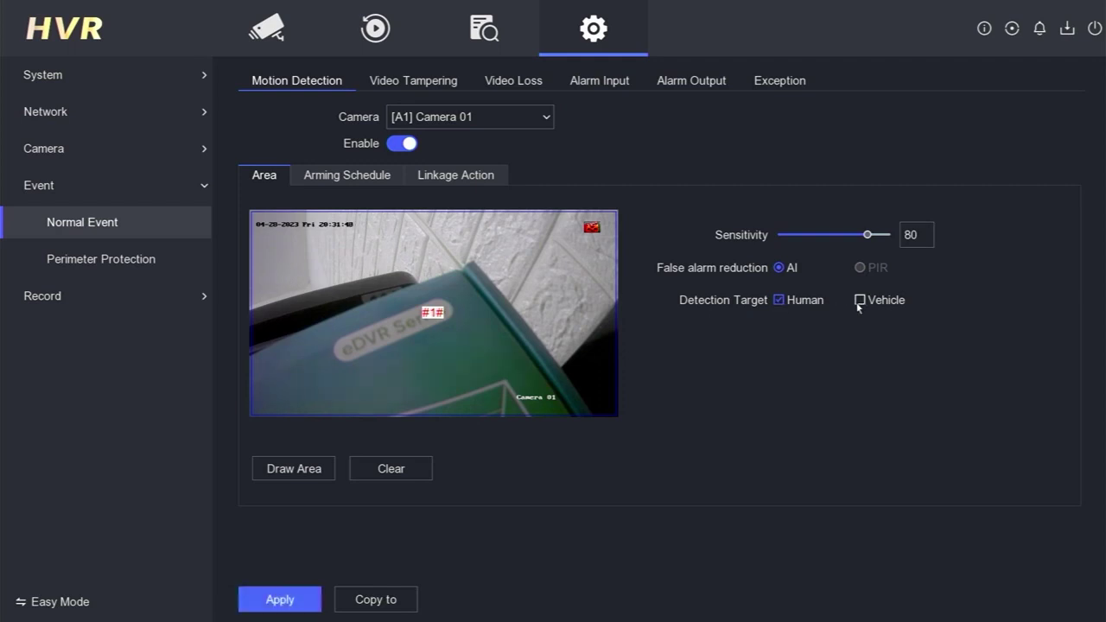
{"action": "left_click", "coordinate": [859, 301]}
{"action": "left_click", "coordinate": [292, 598]}
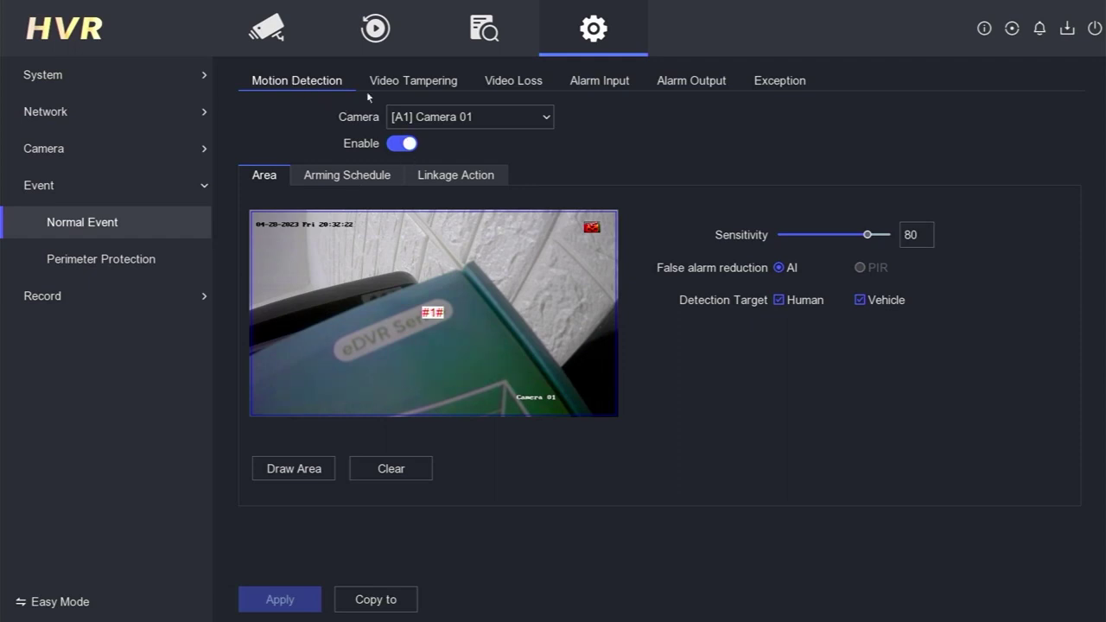
Copy Camera 01's motion detection settings to all other analog channels, A2, A3 and A4, and apply them
{"action": "left_click", "coordinate": [509, 116]}
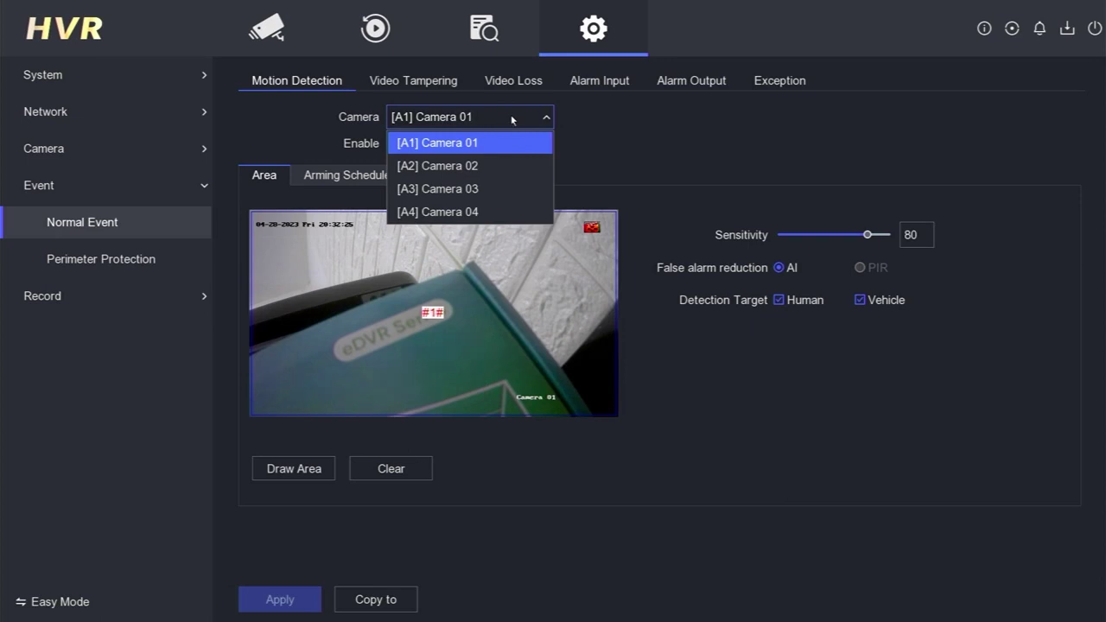
{"action": "left_click", "coordinate": [496, 143]}
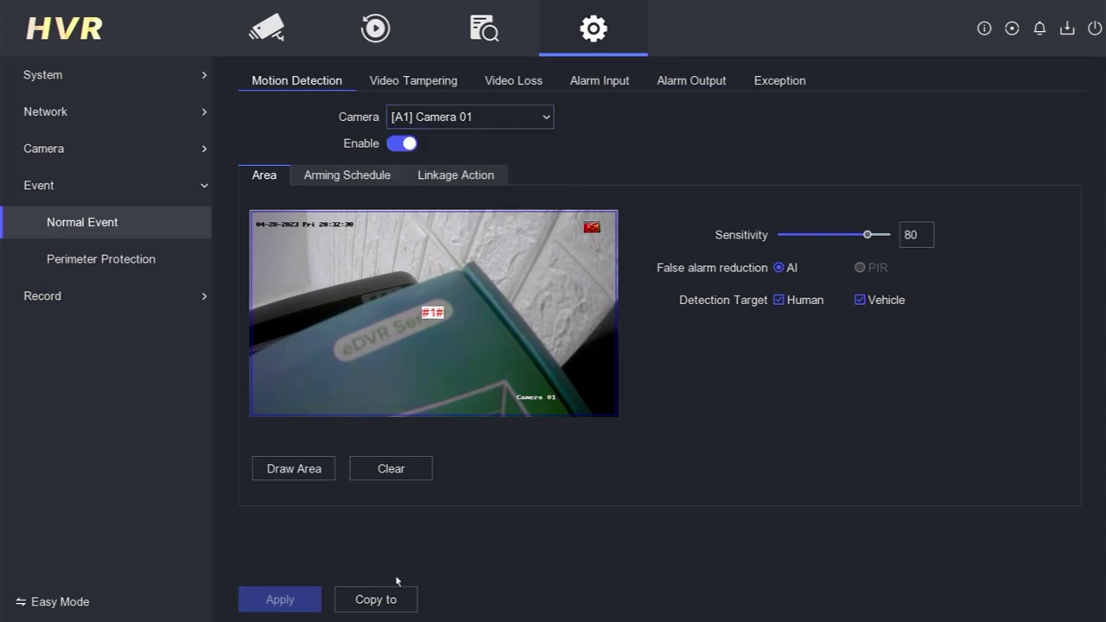
{"action": "left_click", "coordinate": [389, 607]}
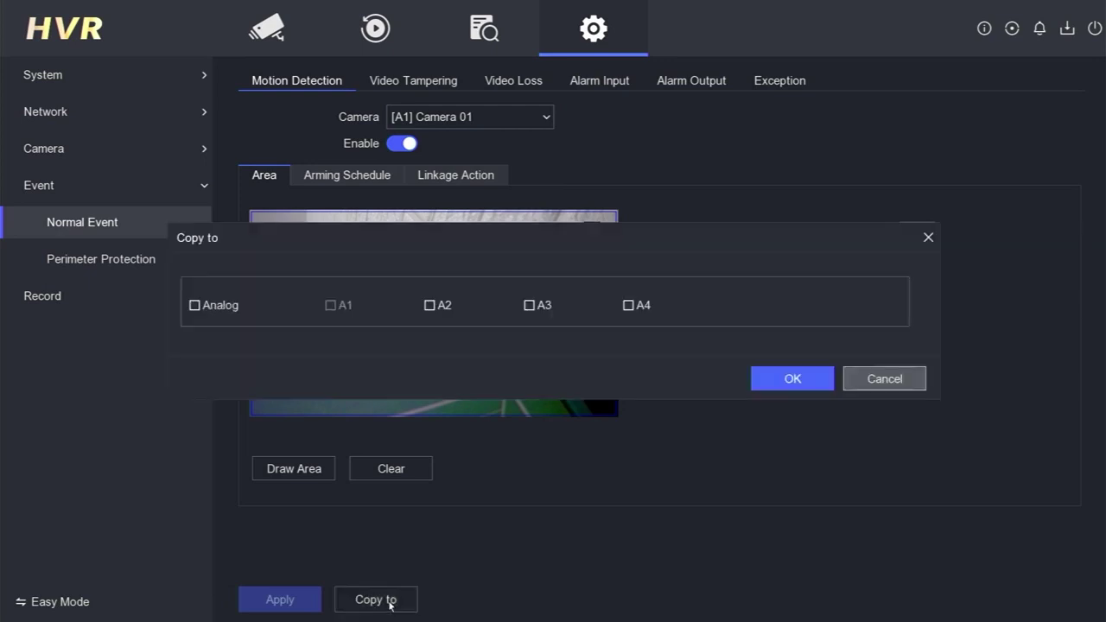
{"action": "left_click", "coordinate": [194, 306]}
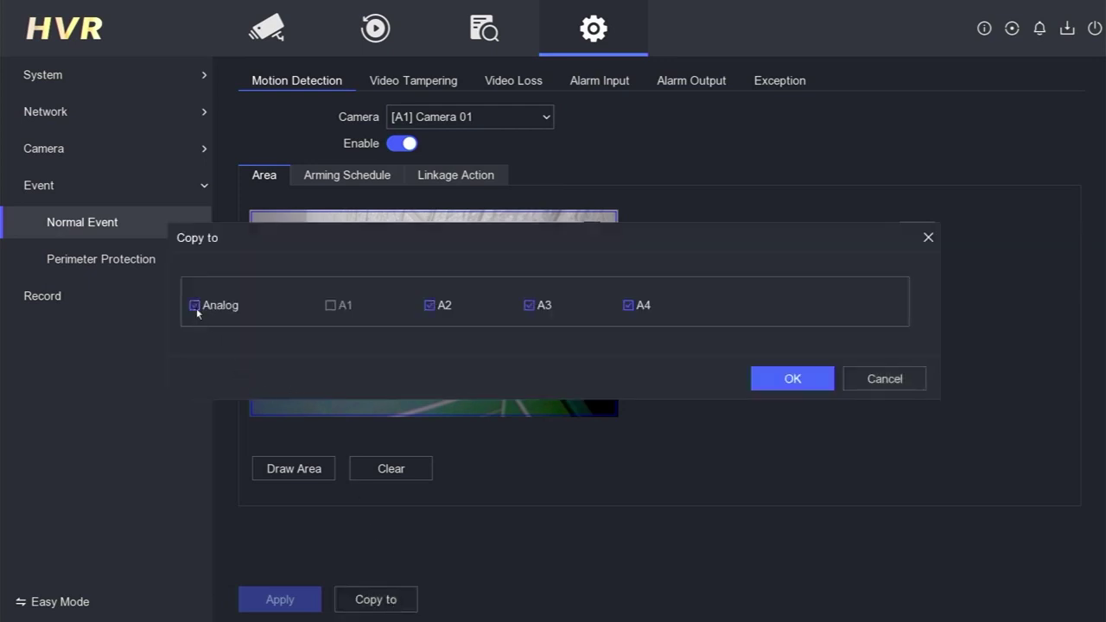
{"action": "left_click", "coordinate": [785, 378]}
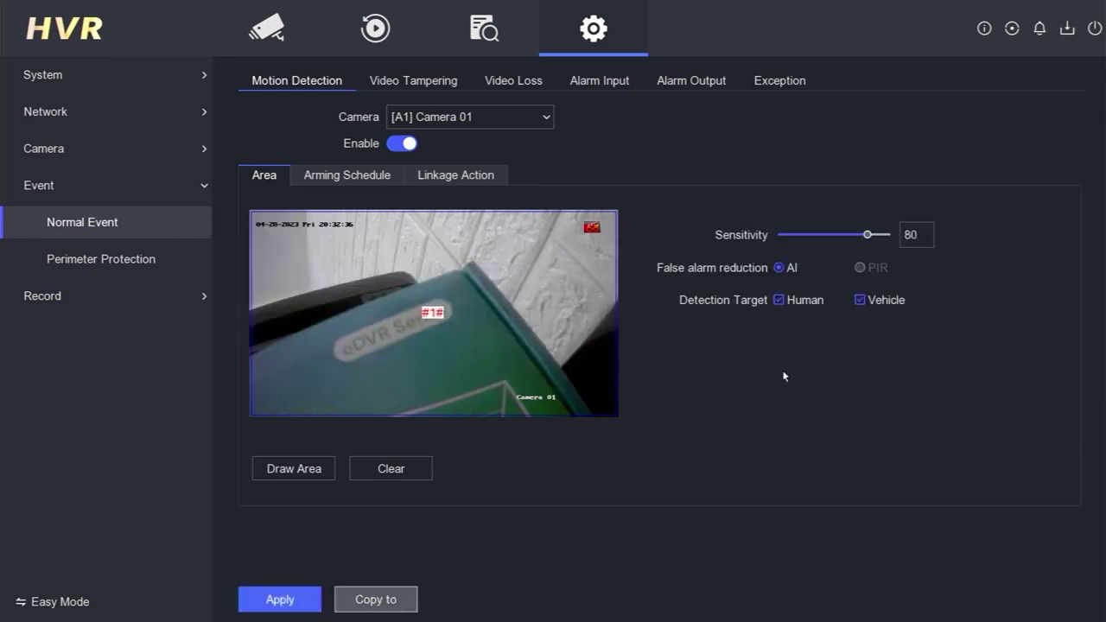
{"action": "left_click", "coordinate": [284, 602]}
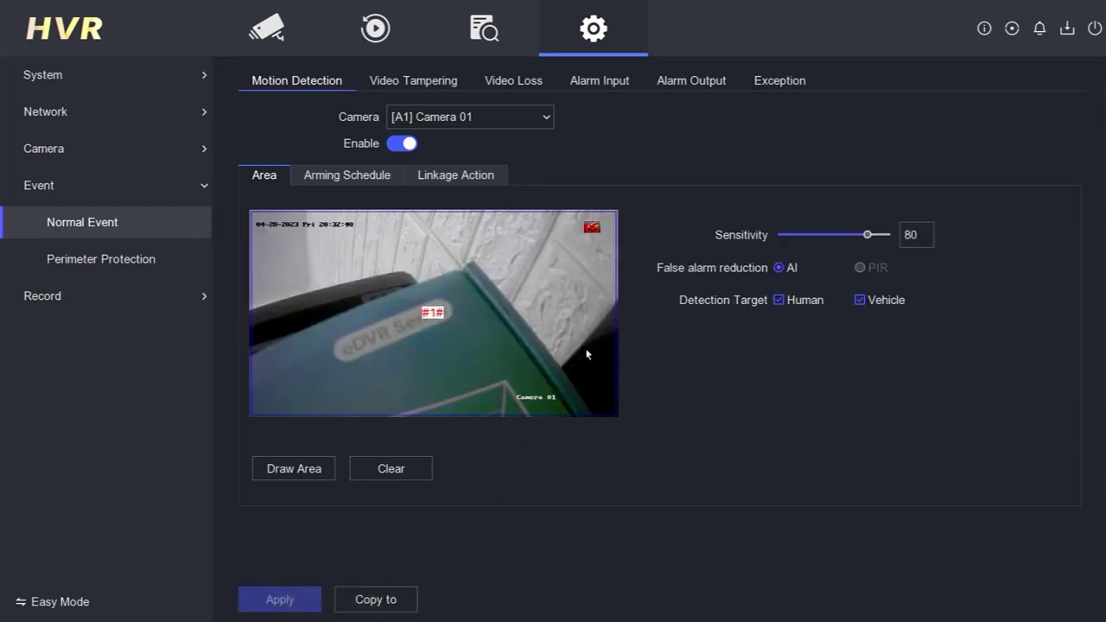
{"action": "left_click", "coordinate": [501, 121]}
{"action": "left_click", "coordinate": [704, 408]}
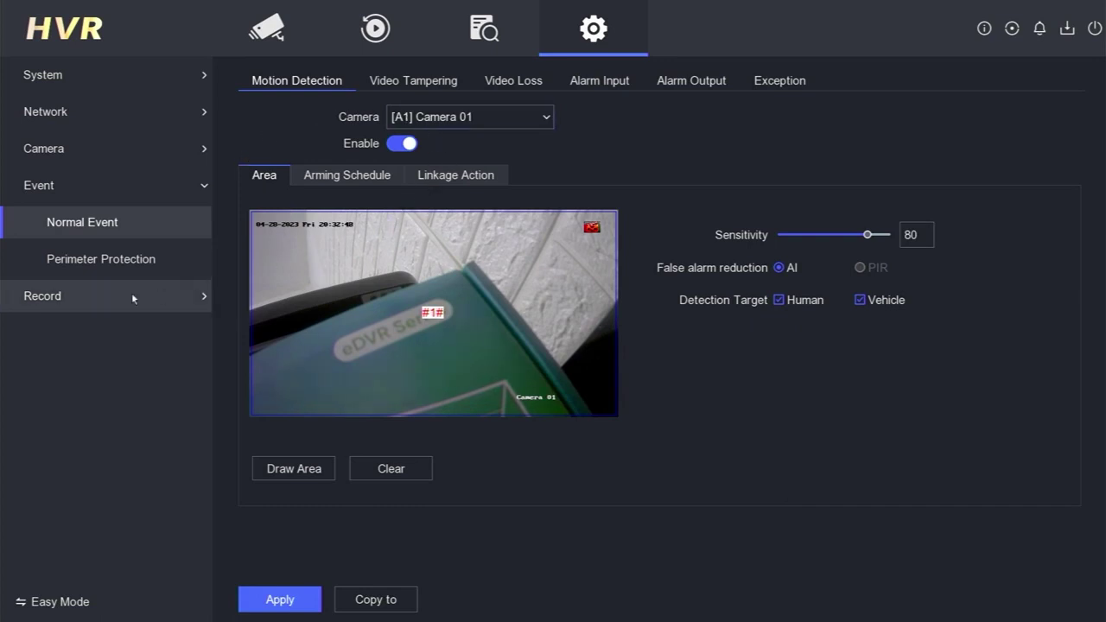
In Camera 01's recording schedule, set Monday's all-day recording type to Event
{"action": "left_click", "coordinate": [96, 298]}
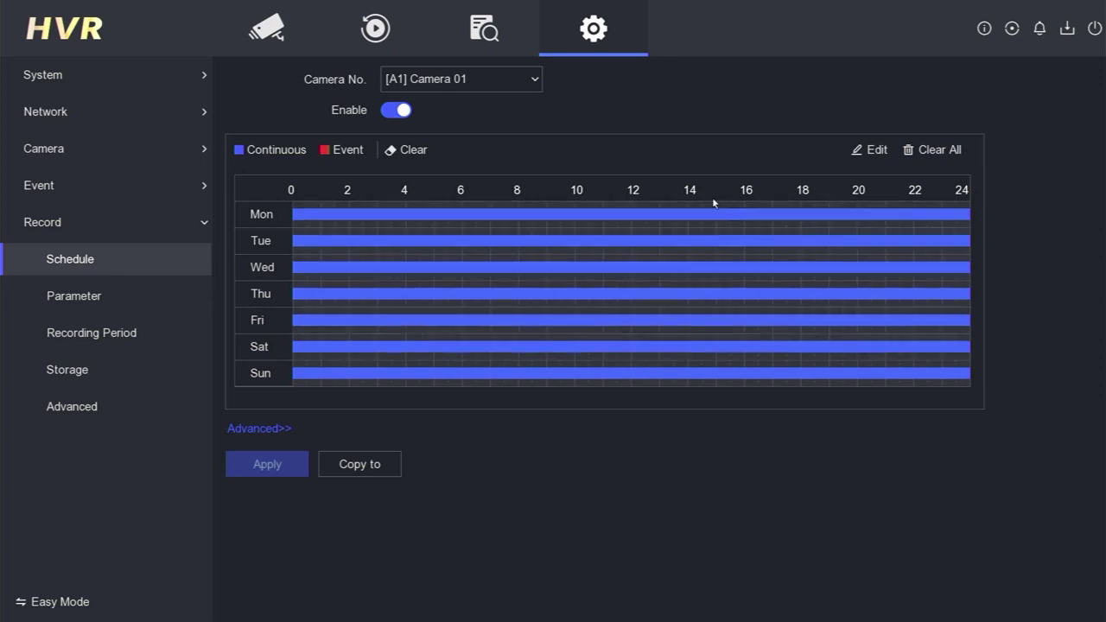
{"action": "left_click", "coordinate": [876, 151]}
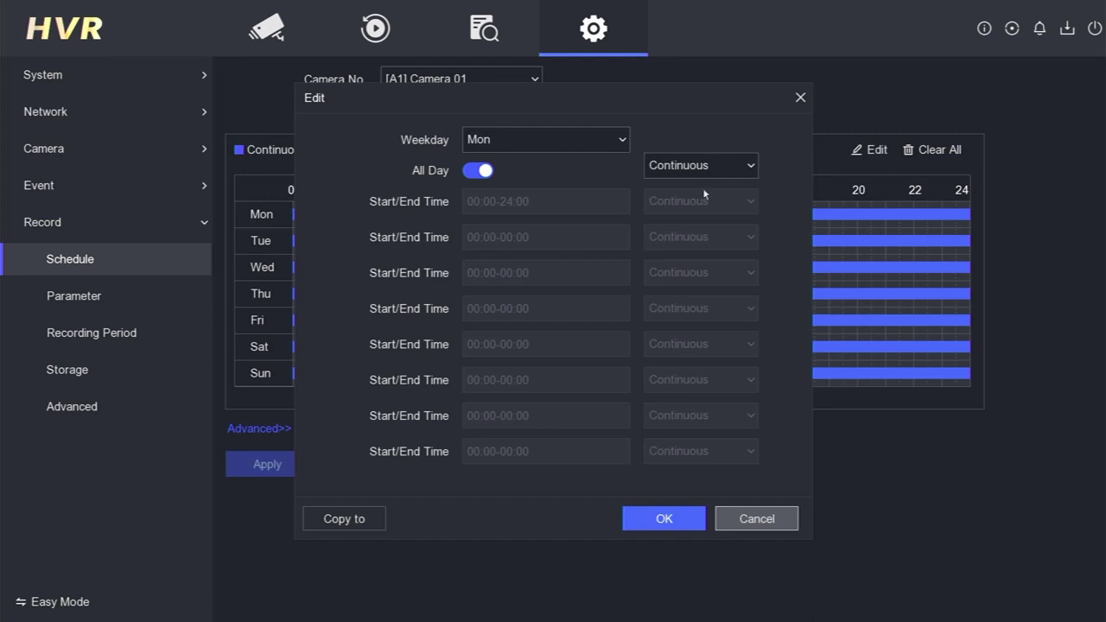
{"action": "left_click", "coordinate": [722, 165]}
{"action": "left_click", "coordinate": [711, 208]}
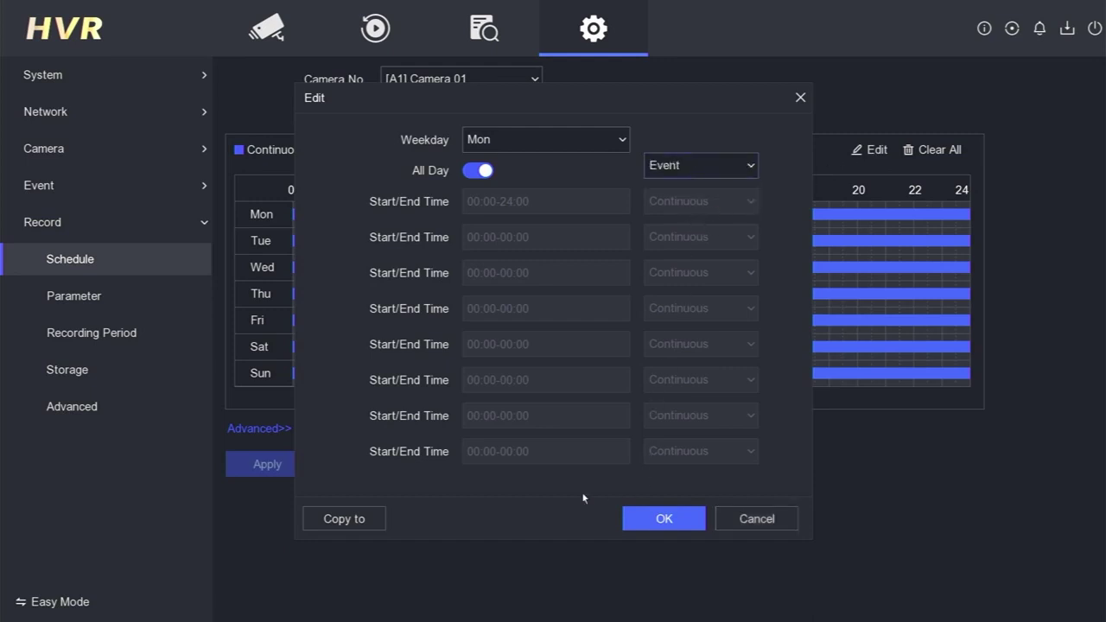
Copy Monday's Event recording setting to all other weekdays and accept the edited schedule
{"action": "left_click", "coordinate": [359, 527]}
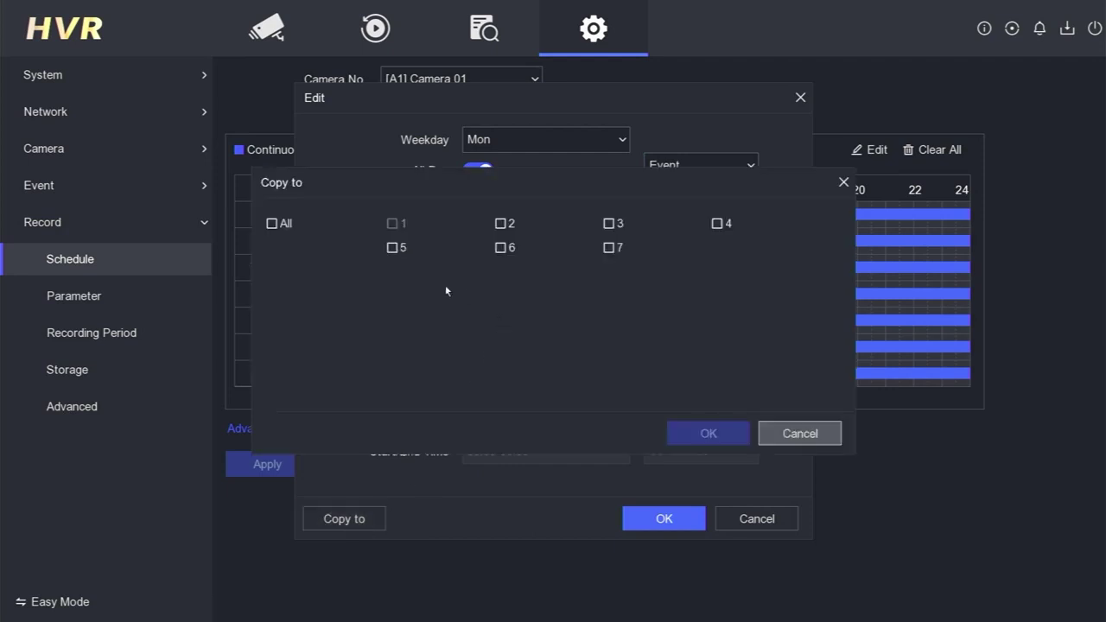
{"action": "left_click", "coordinate": [272, 224]}
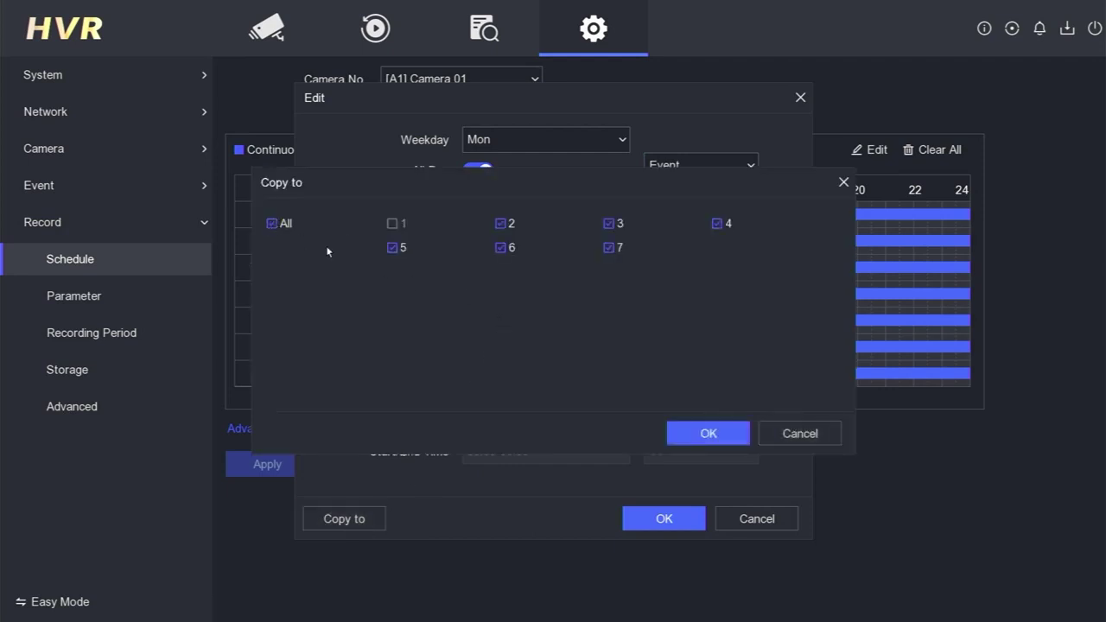
{"action": "left_click", "coordinate": [722, 439]}
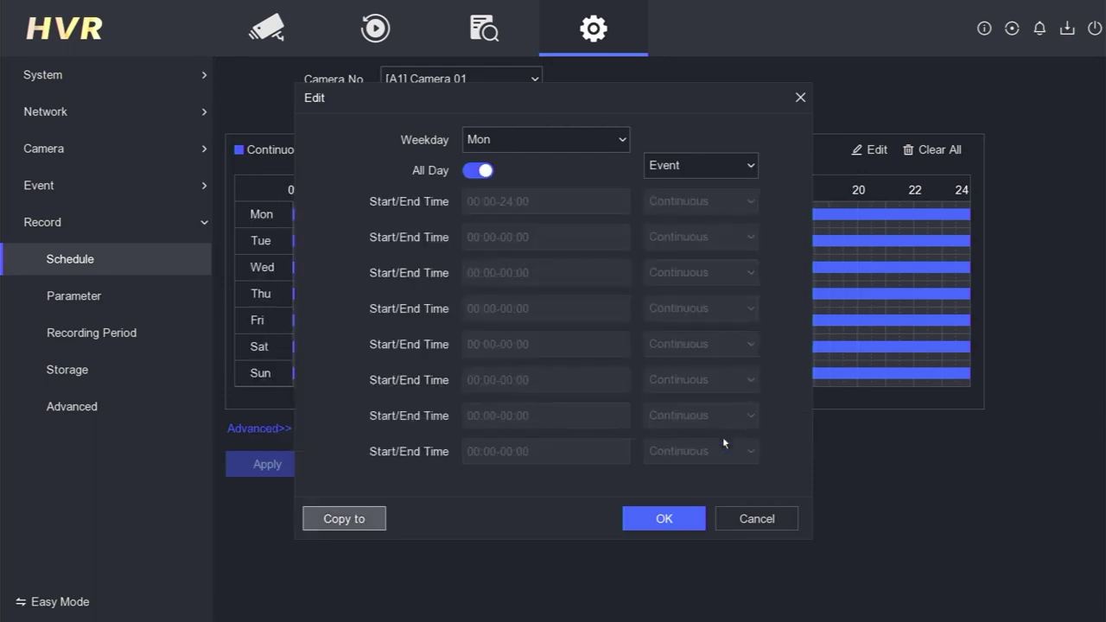
{"action": "left_click", "coordinate": [665, 518]}
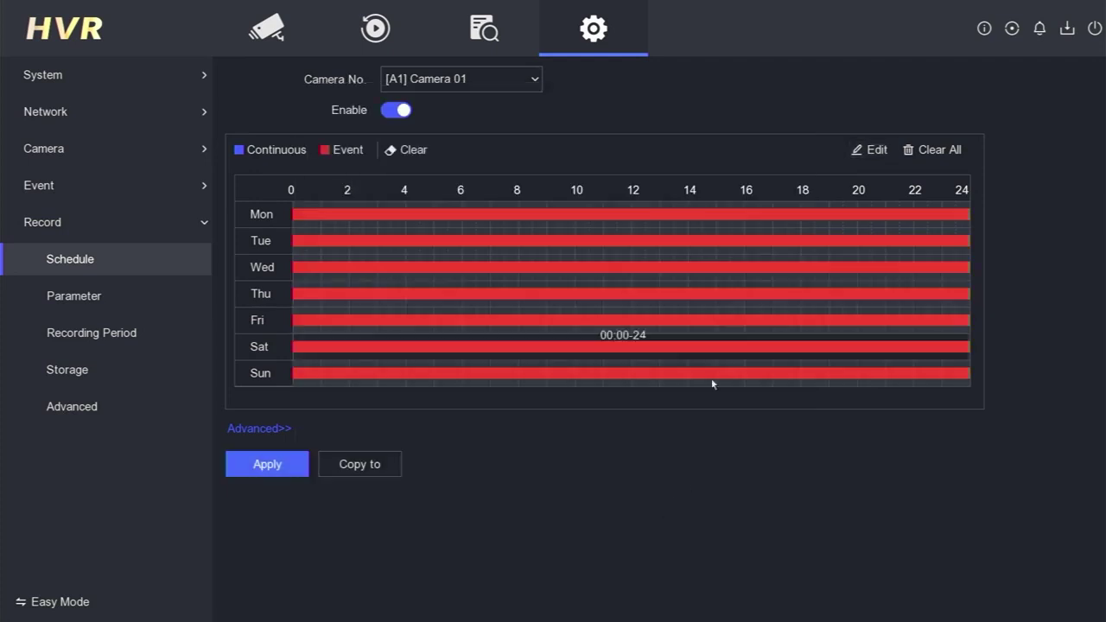
{"action": "left_click", "coordinate": [328, 146]}
{"action": "left_click", "coordinate": [513, 229]}
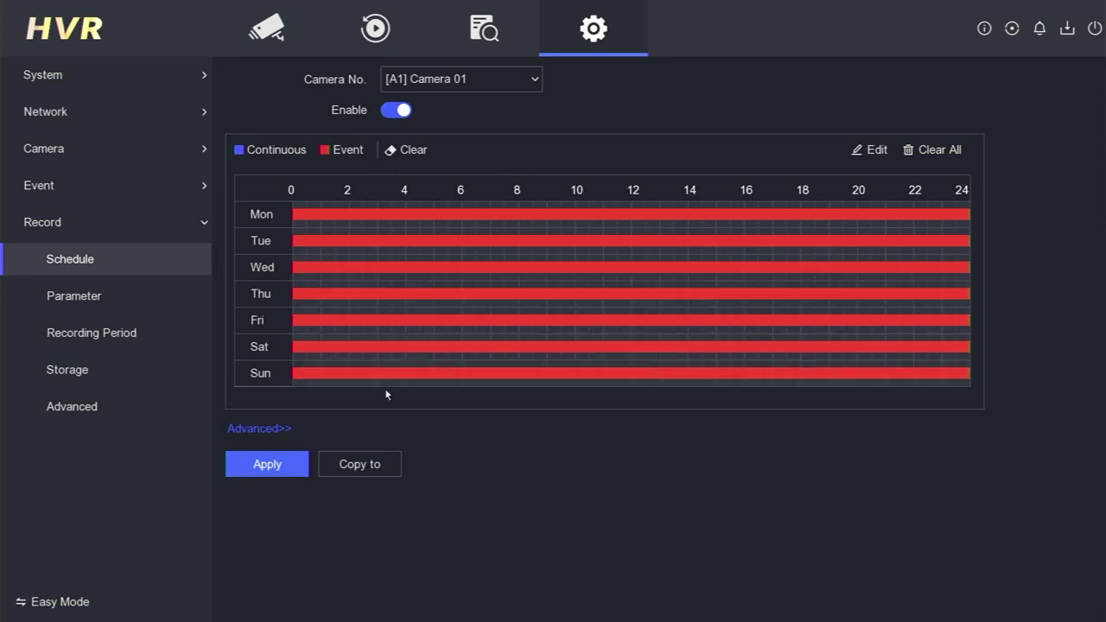
Copy Camera 01's recording schedule to analog channels A2, A3, A4 and IP camera D1, and apply it
{"action": "left_click", "coordinate": [359, 469]}
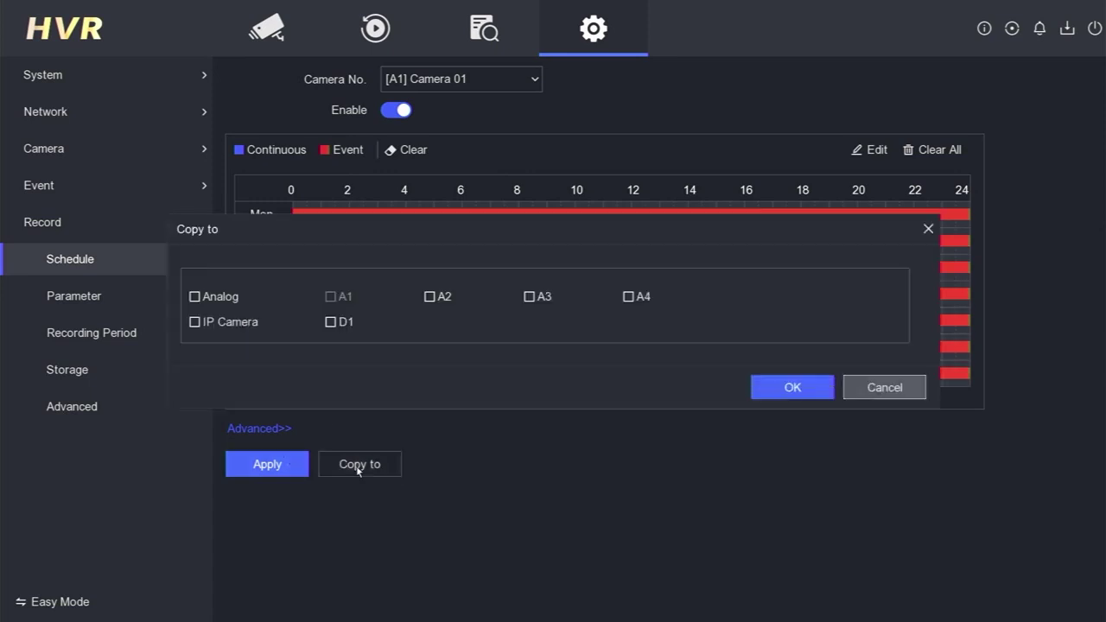
{"action": "left_click", "coordinate": [195, 297]}
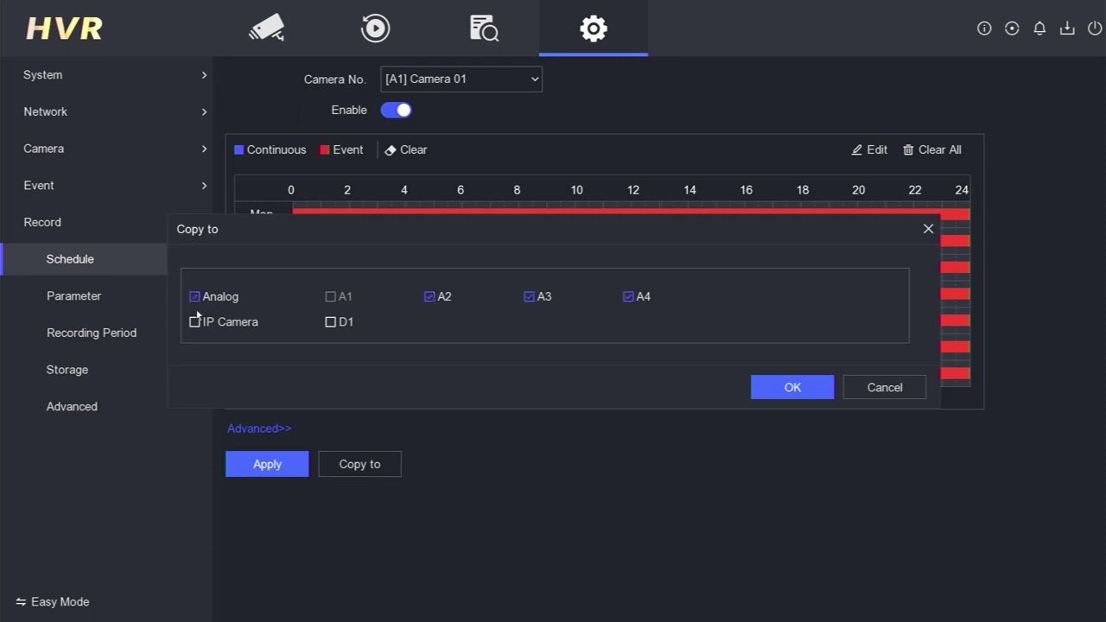
{"action": "left_click", "coordinate": [196, 322]}
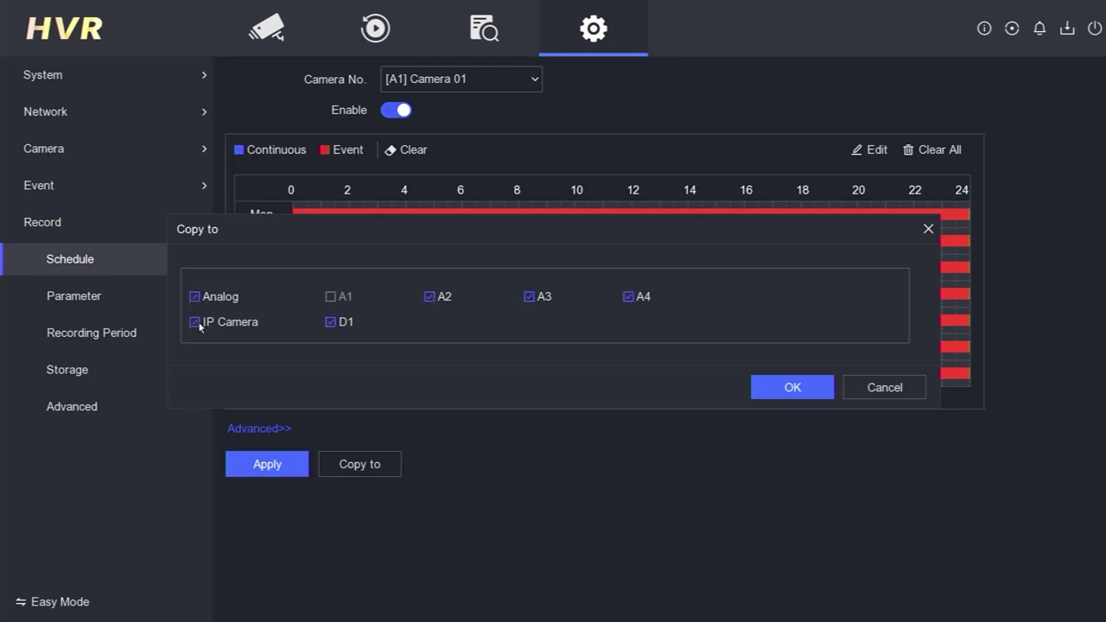
{"action": "left_click", "coordinate": [773, 388]}
{"action": "left_click", "coordinate": [275, 462]}
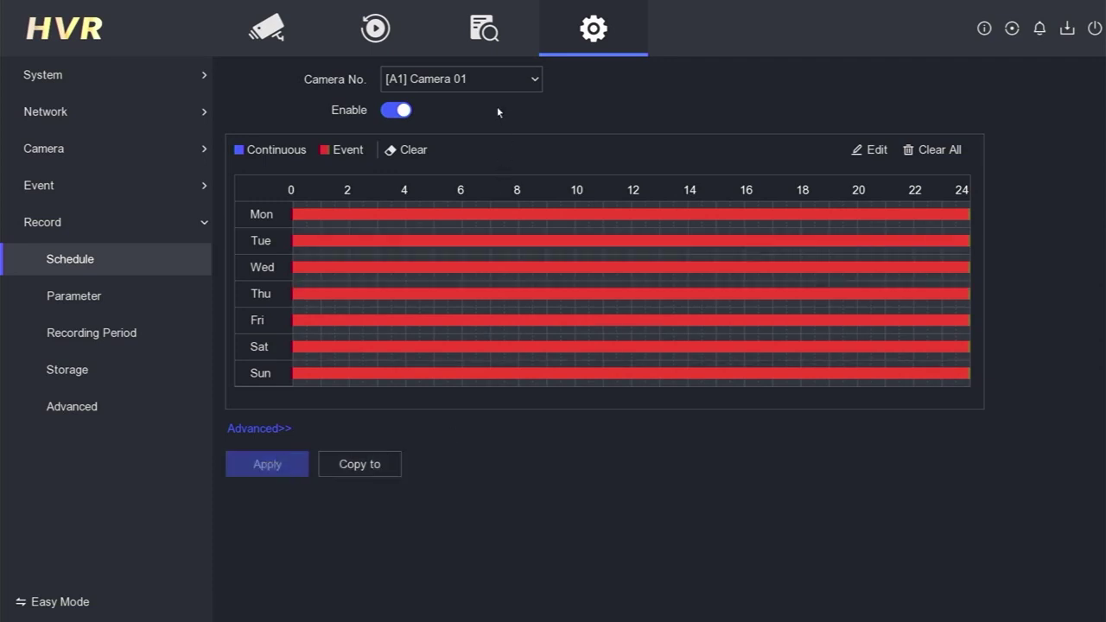
Check the recording schedules of Cameras 02, 03, 04 and IPCamera 01, then apply the schedule
{"action": "left_click", "coordinate": [481, 80]}
{"action": "left_click", "coordinate": [475, 128]}
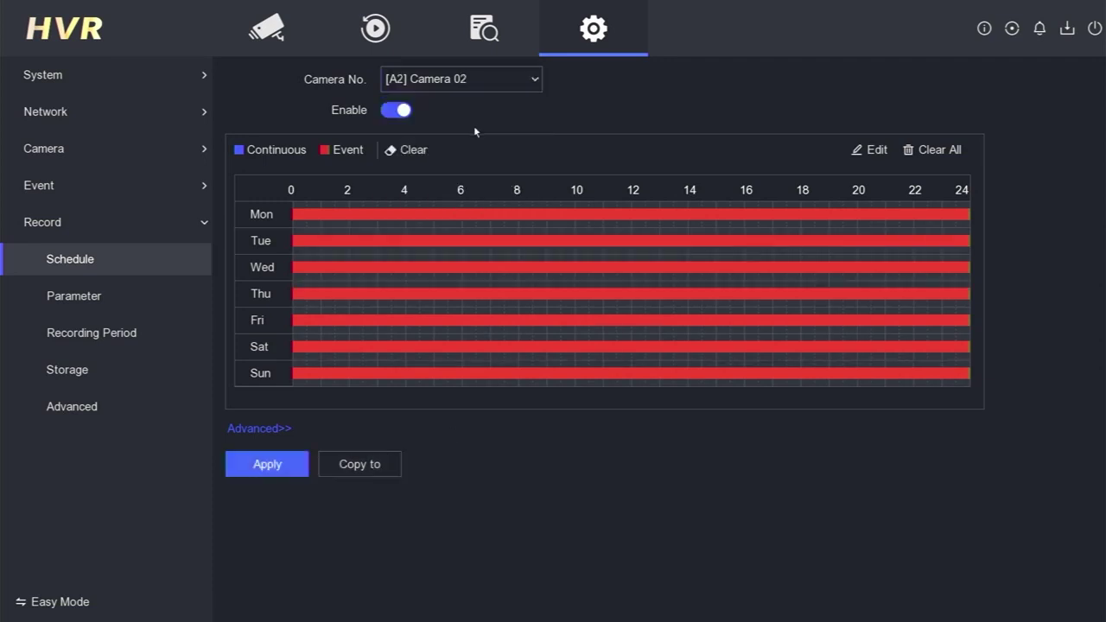
{"action": "left_click", "coordinate": [506, 80]}
{"action": "left_click", "coordinate": [490, 153]}
{"action": "left_click", "coordinate": [496, 83]}
{"action": "left_click", "coordinate": [485, 173]}
{"action": "left_click", "coordinate": [504, 81]}
{"action": "left_click", "coordinate": [480, 200]}
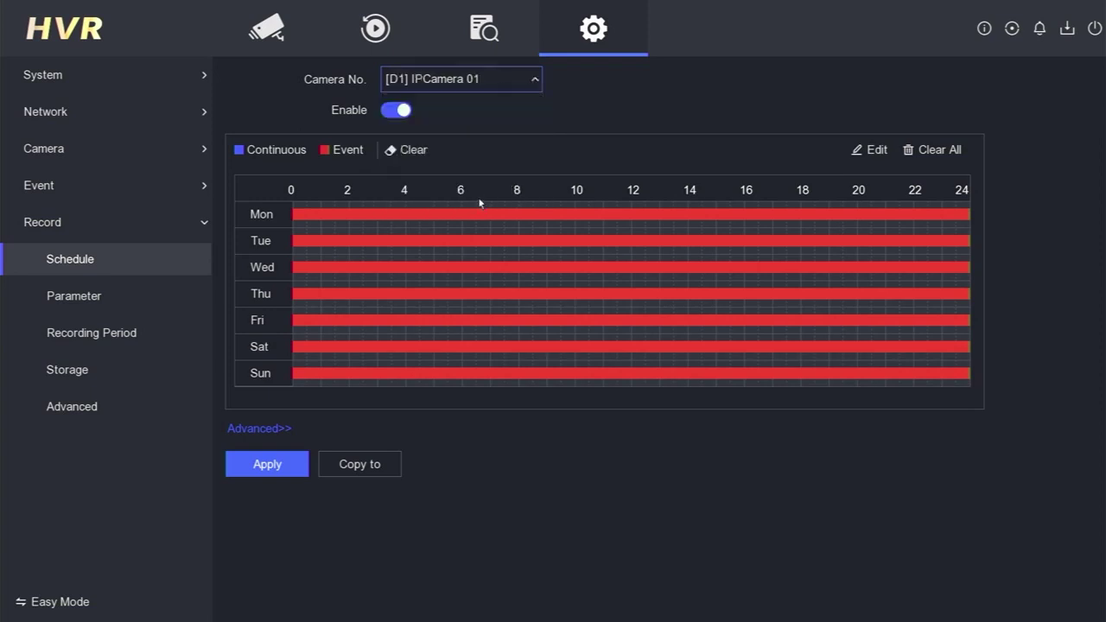
{"action": "left_click", "coordinate": [260, 471]}
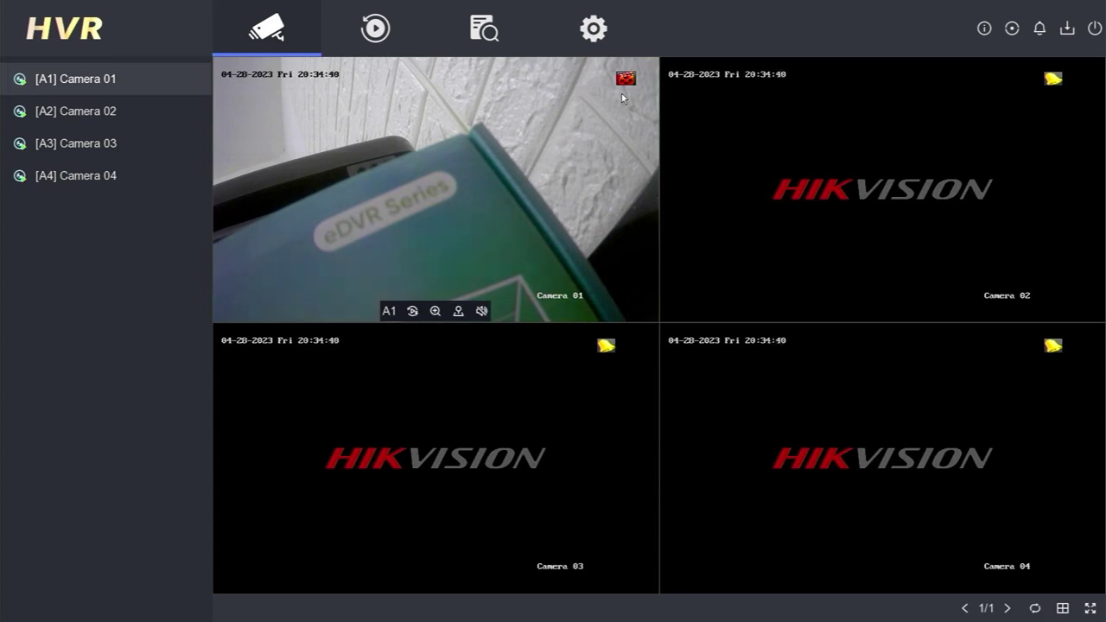
Open Camera 01's advanced recording parameters from the recording schedule and review the available Pre-Record times
{"action": "left_click", "coordinate": [596, 34]}
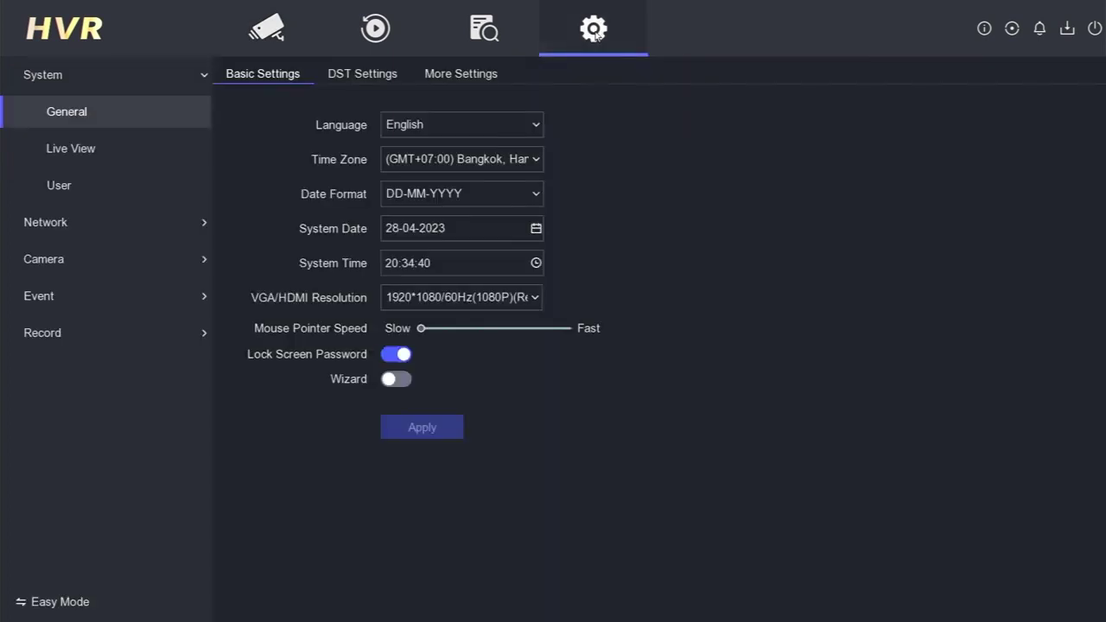
{"action": "left_click", "coordinate": [93, 331]}
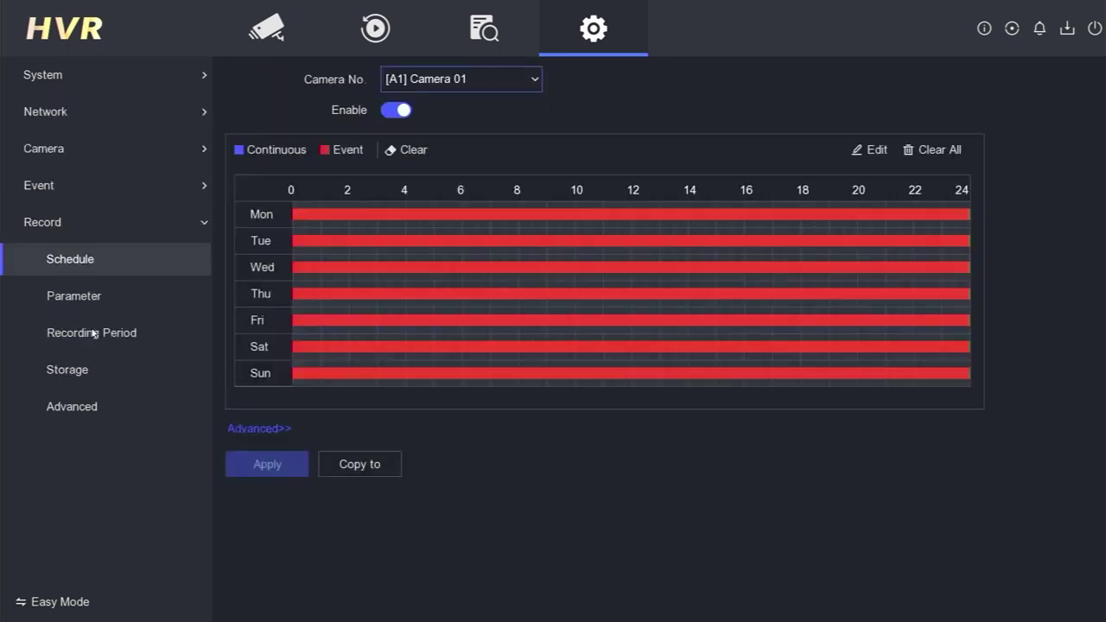
{"action": "left_click", "coordinate": [253, 428]}
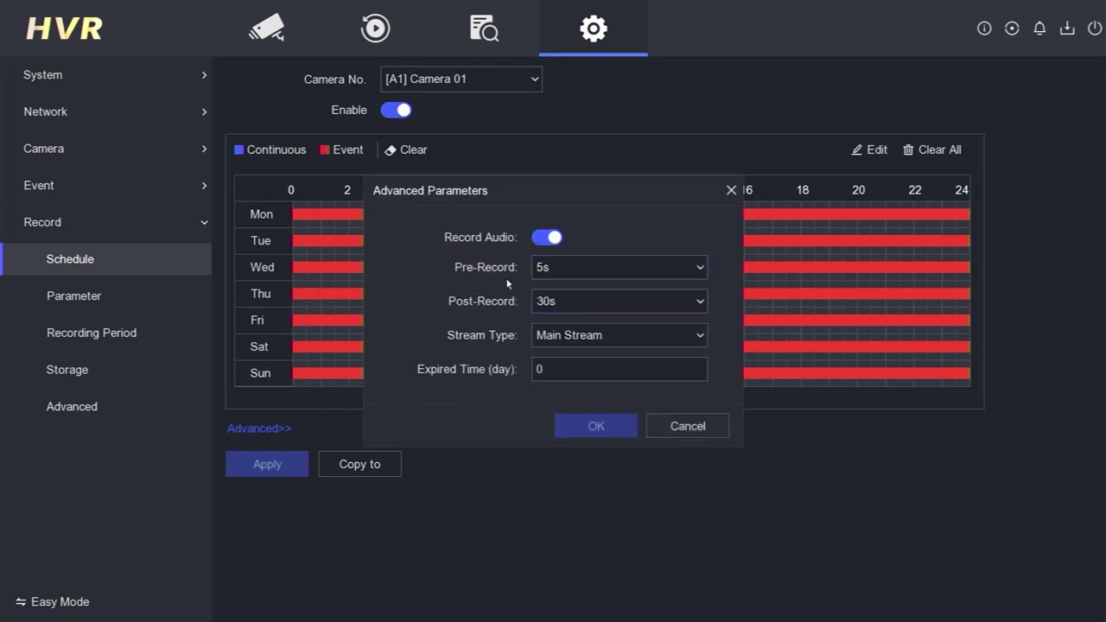
{"action": "left_click", "coordinate": [608, 272]}
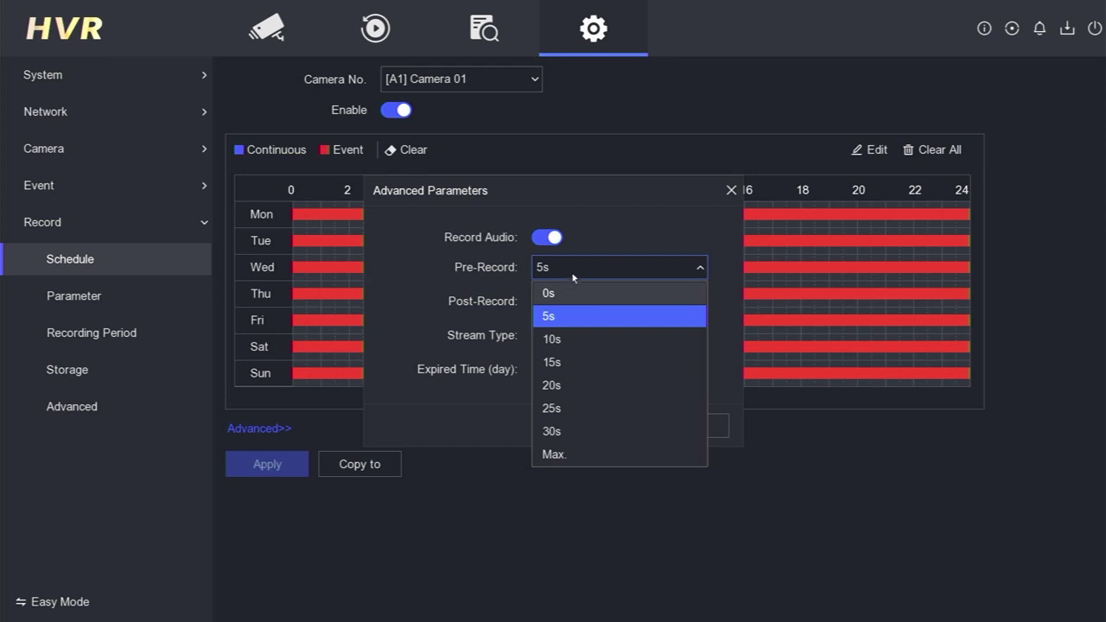
{"action": "left_click", "coordinate": [570, 267]}
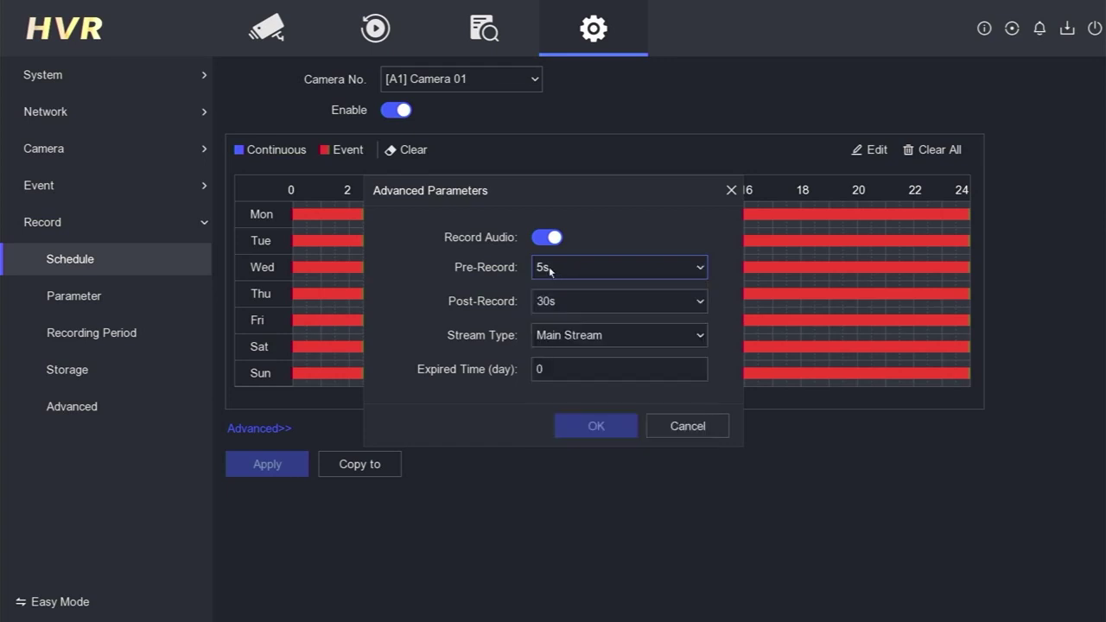
Review the Post-Record time and Stream Type options for Camera 01, then cancel out of the advanced parameters
{"action": "left_click", "coordinate": [563, 304]}
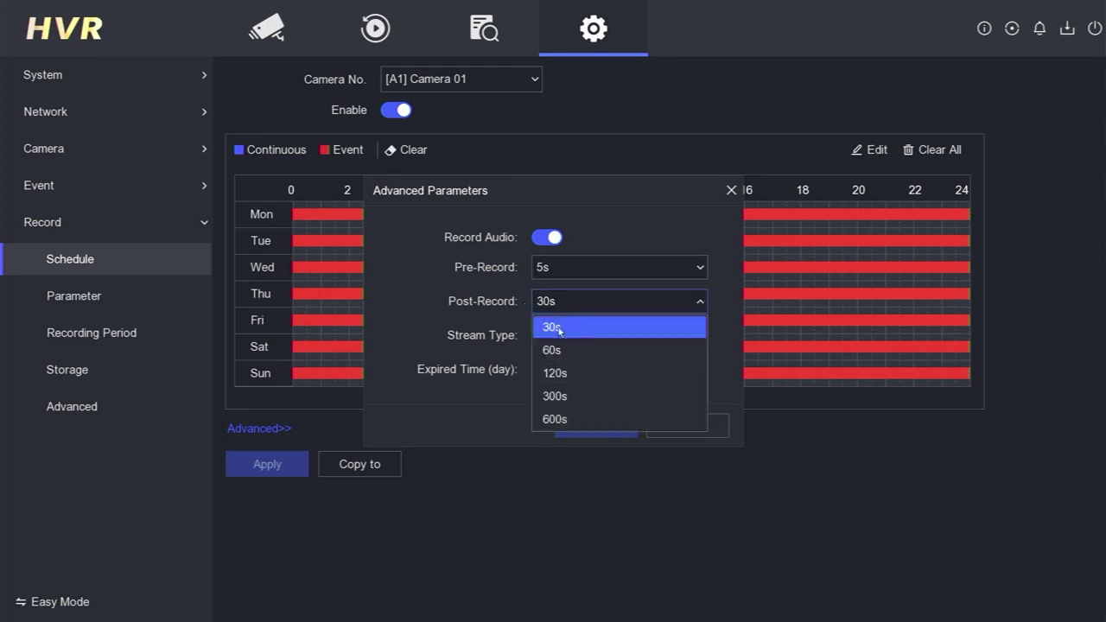
{"action": "left_click", "coordinate": [570, 303]}
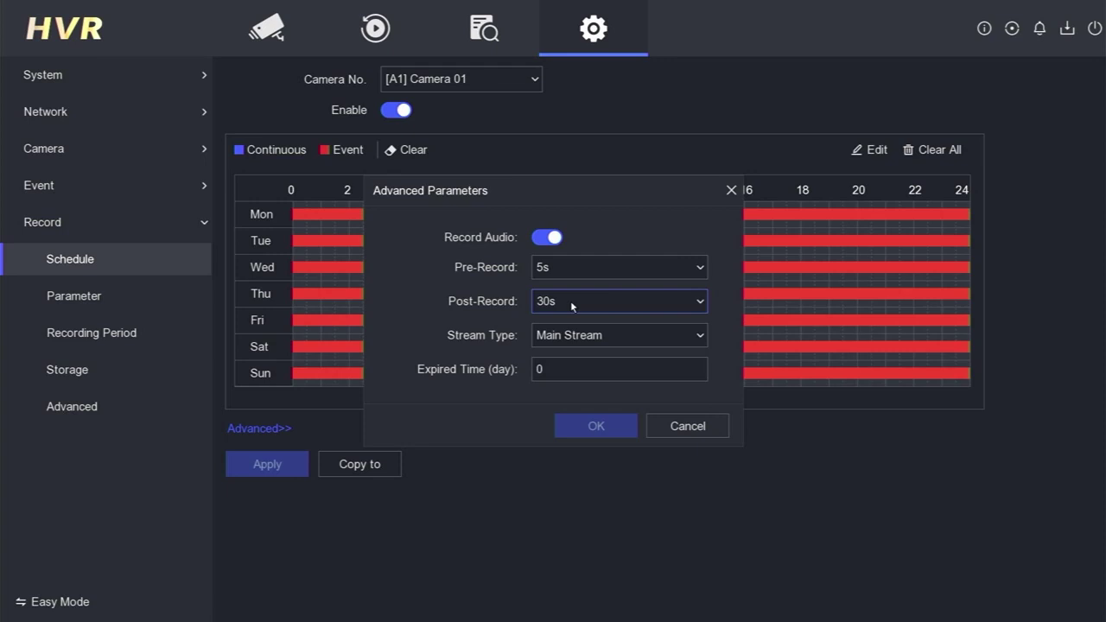
{"action": "left_click", "coordinate": [581, 304]}
{"action": "left_click", "coordinate": [584, 305]}
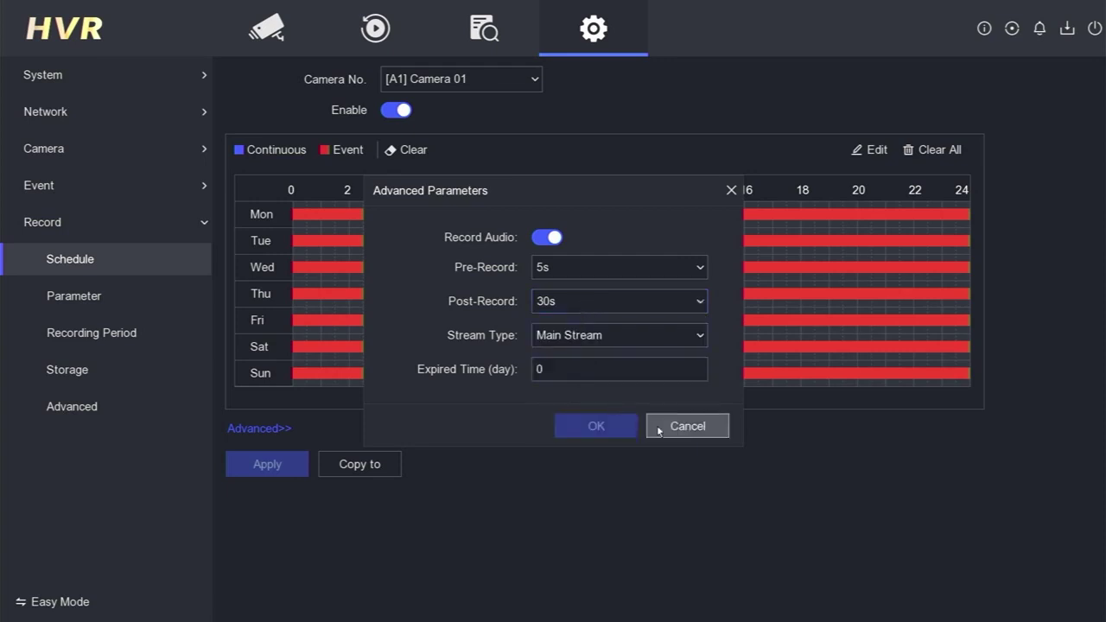
{"action": "left_click", "coordinate": [593, 337]}
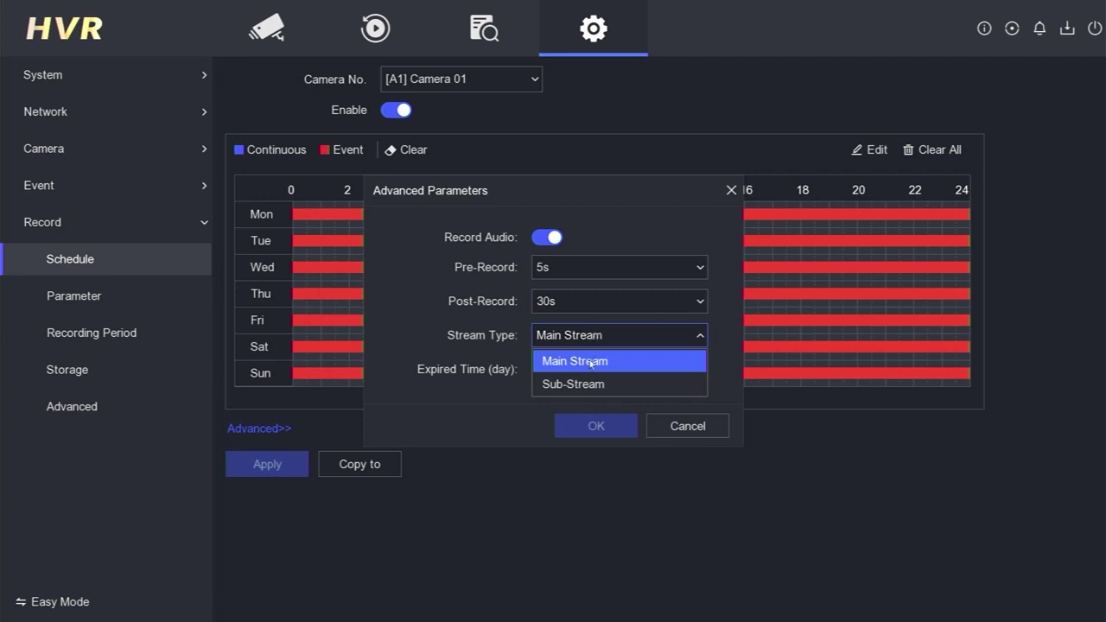
{"action": "left_click", "coordinate": [593, 336]}
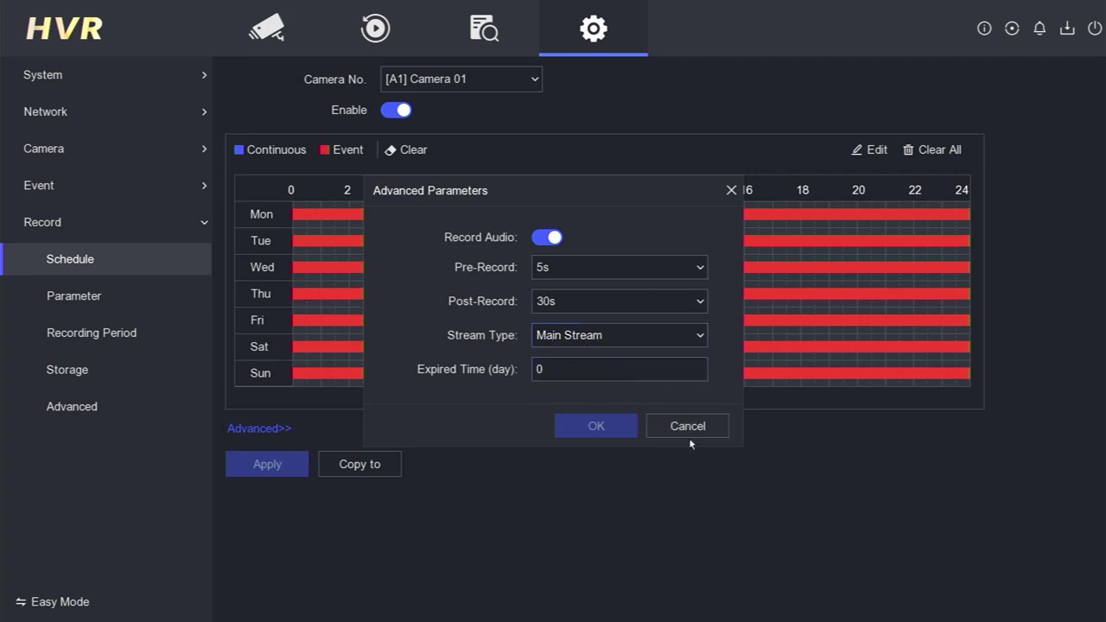
{"action": "left_click", "coordinate": [613, 304]}
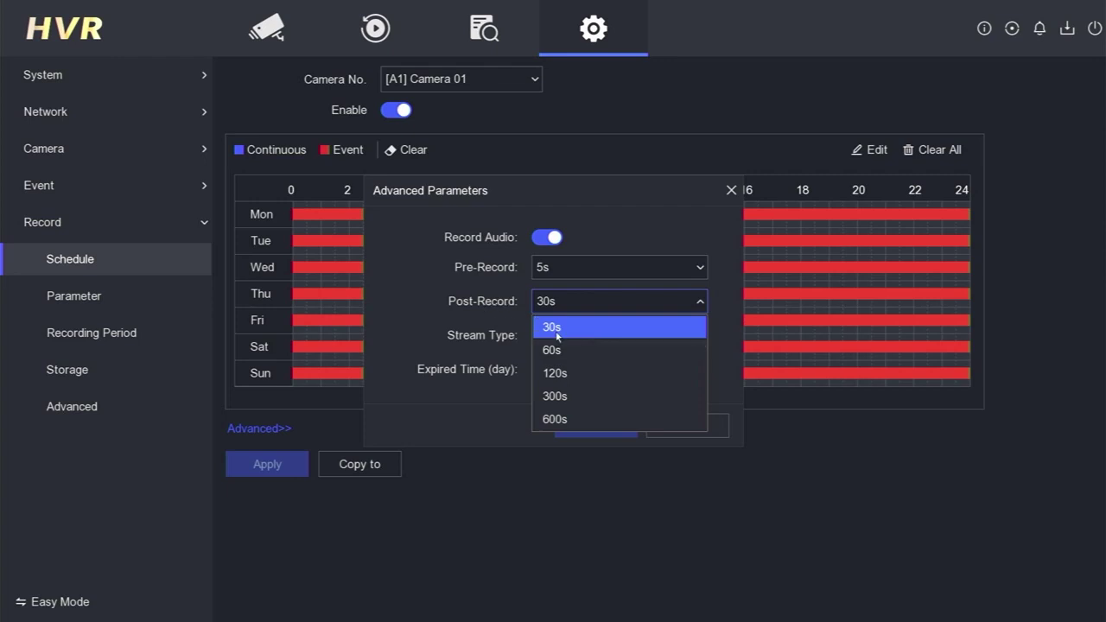
{"action": "left_click", "coordinate": [721, 385]}
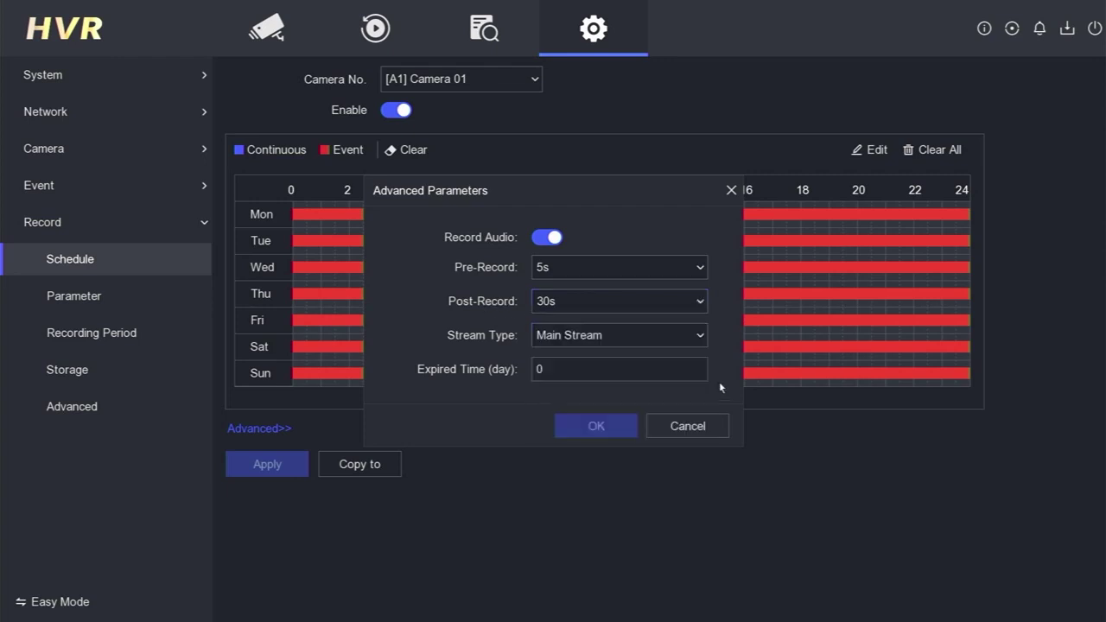
{"action": "left_click", "coordinate": [699, 426]}
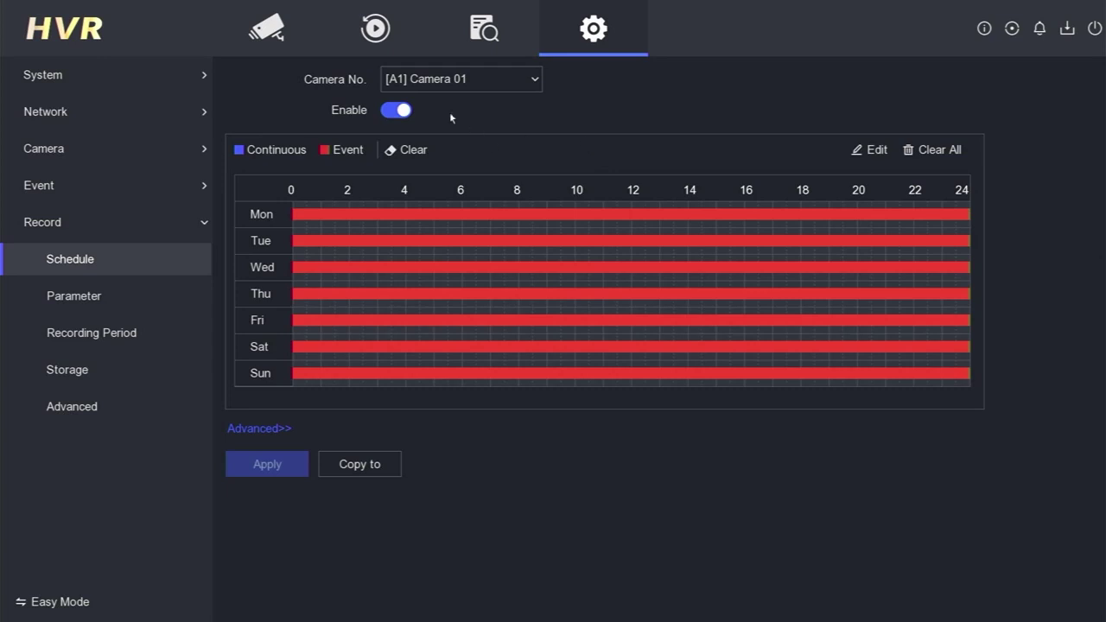
Check the live view, then inspect the recorder's hard disk in the record storage settings and return to live view
{"action": "left_click", "coordinate": [267, 30]}
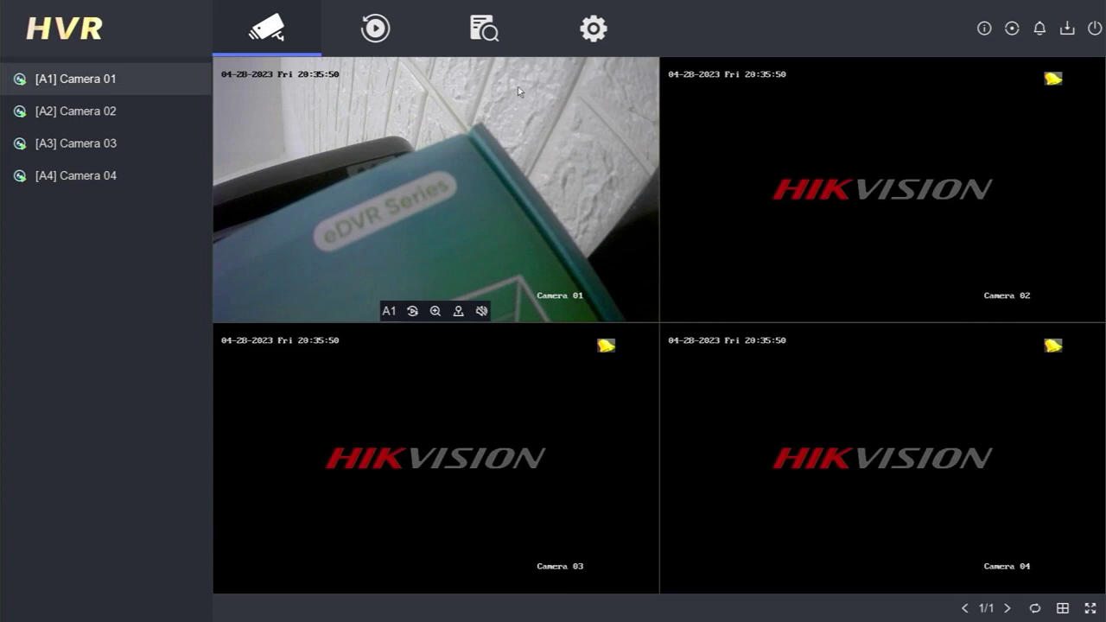
{"action": "left_click", "coordinate": [594, 28]}
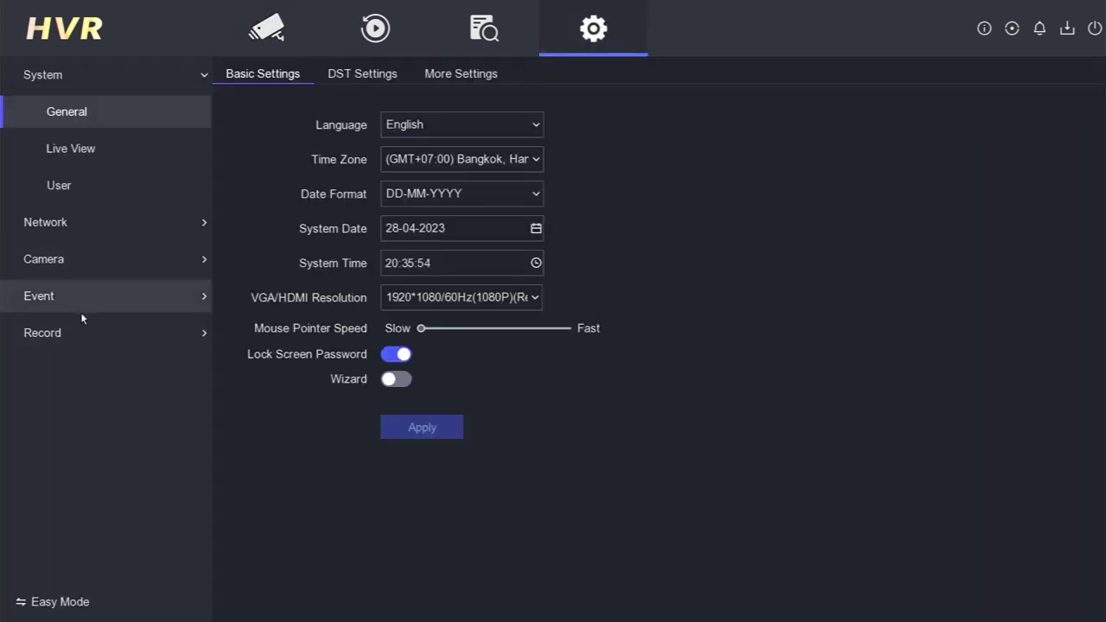
{"action": "left_click", "coordinate": [93, 333]}
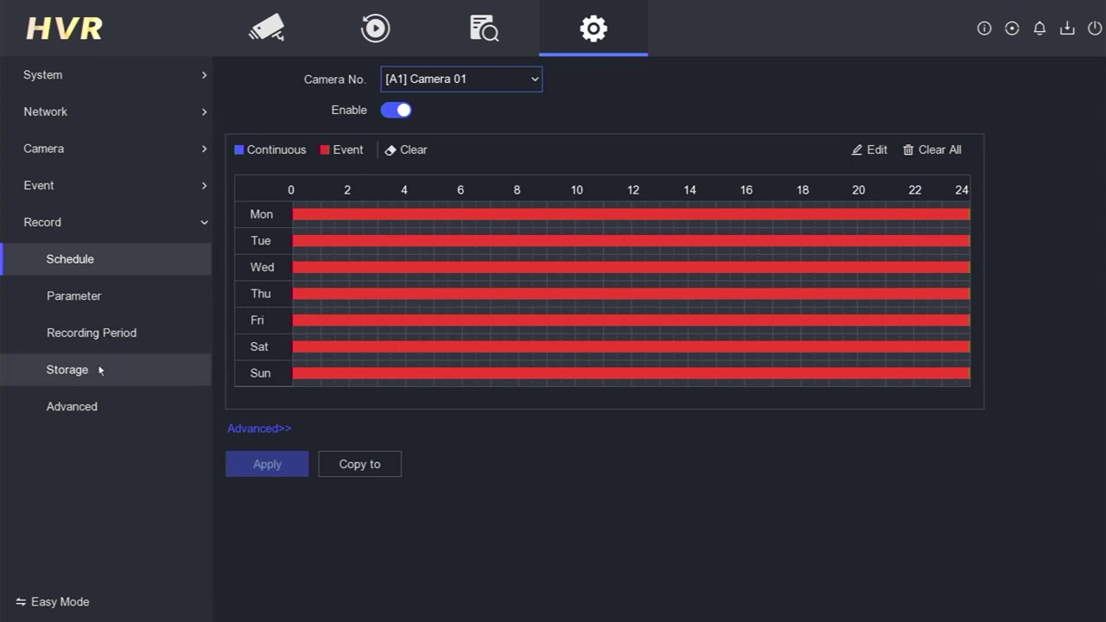
{"action": "left_click", "coordinate": [99, 370]}
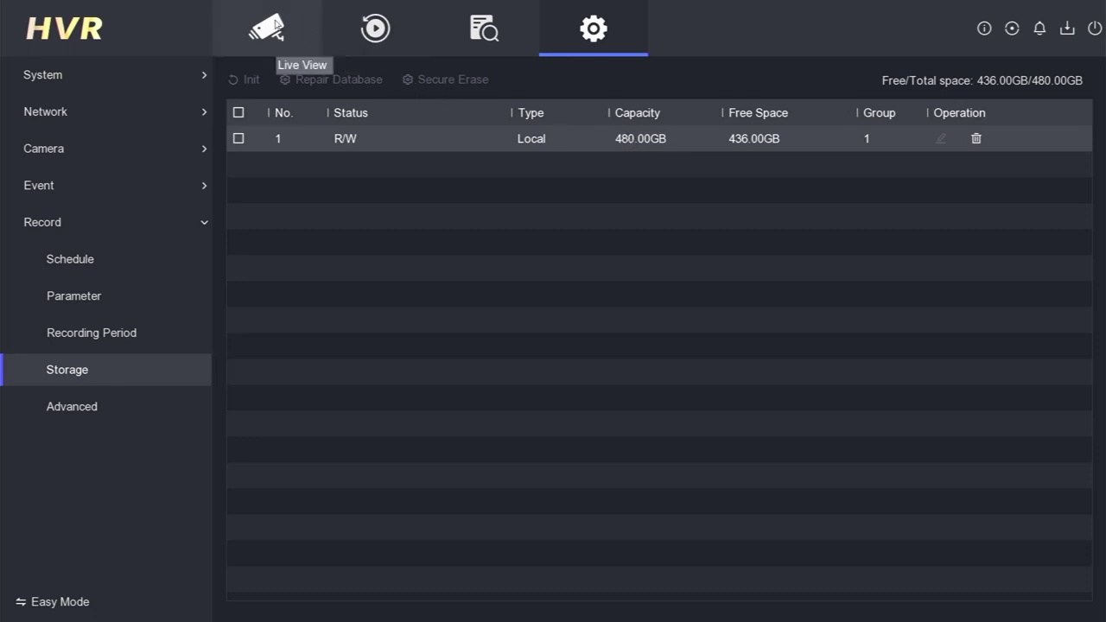
{"action": "left_click", "coordinate": [274, 27]}
{"action": "mouse_move", "coordinate": [437, 148]}
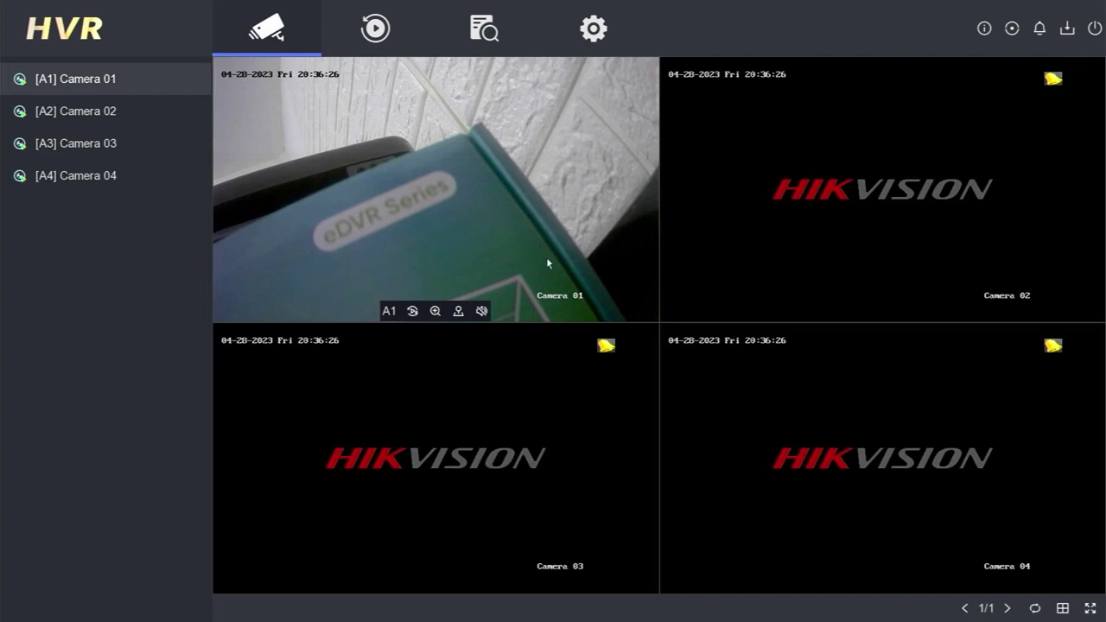